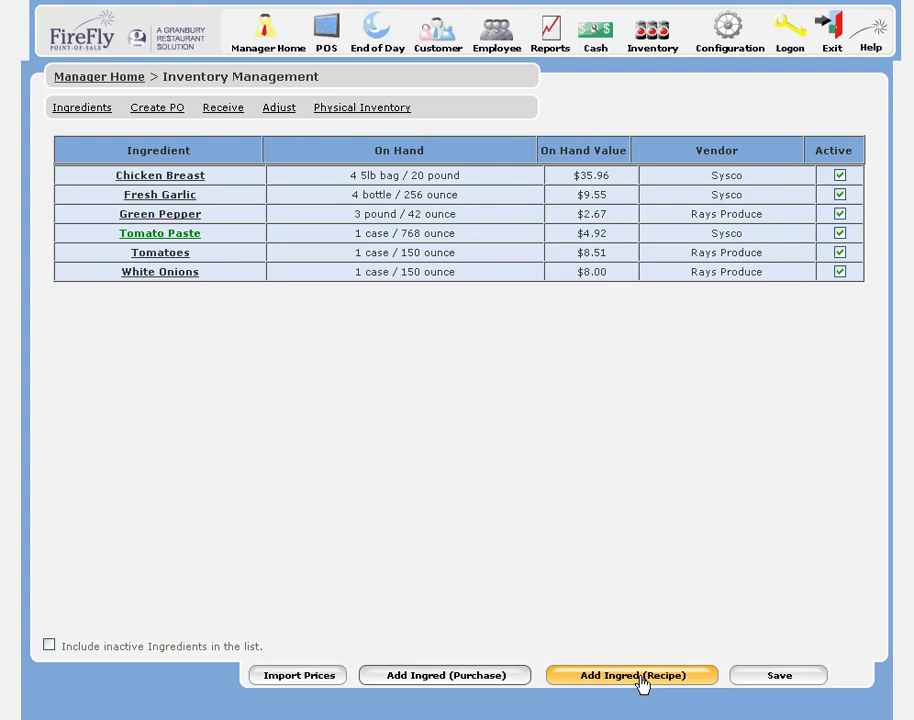
Start a new recipe ingredient named Famous Tomato Sauce with item number 45454
{"action": "left_click", "coordinate": [633, 675]}
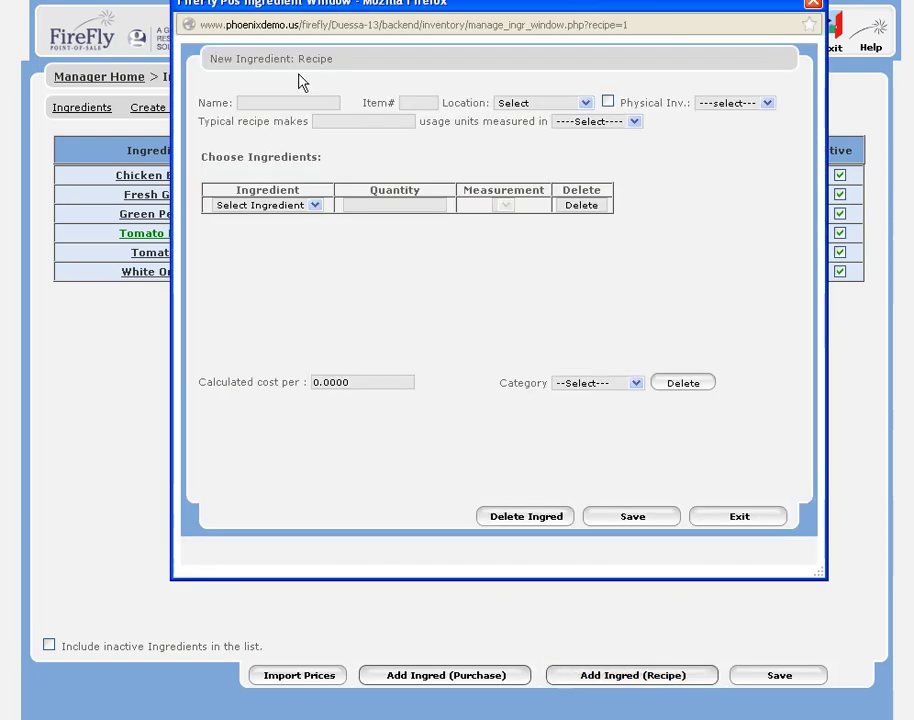
{"action": "left_click", "coordinate": [284, 103]}
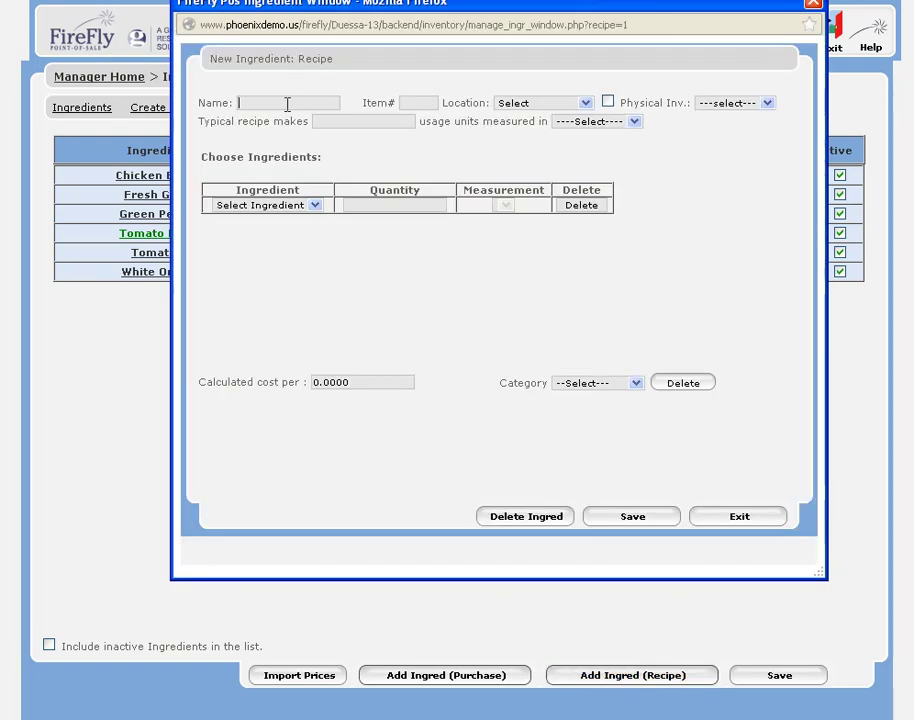
{"action": "type", "text": "Famous"}
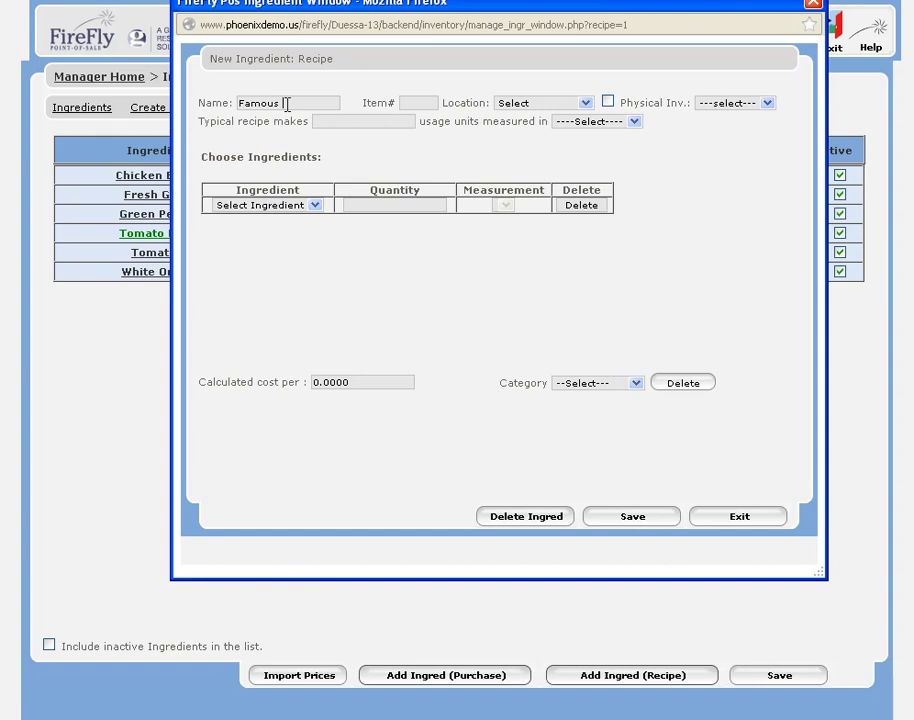
{"action": "type", "text": "ato"}
{"action": "type", "text": " Sauce"}
{"action": "key", "text": "Tab"}
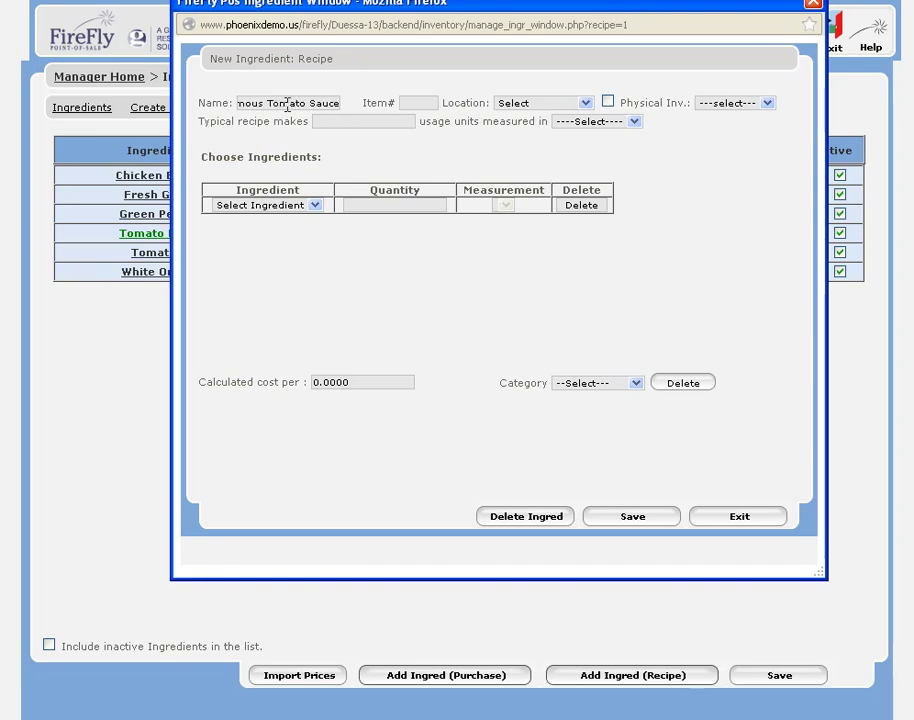
{"action": "type", "text": "45454"}
Set its location to Pizza Makeline with weekly physical inventory counts
{"action": "left_click", "coordinate": [585, 103]}
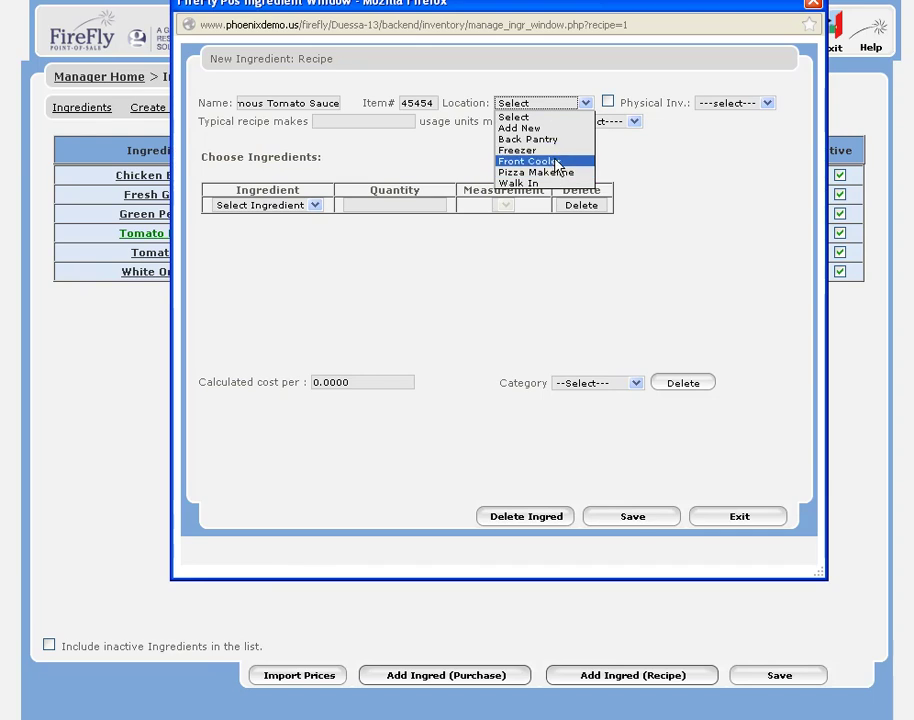
{"action": "left_click", "coordinate": [520, 183]}
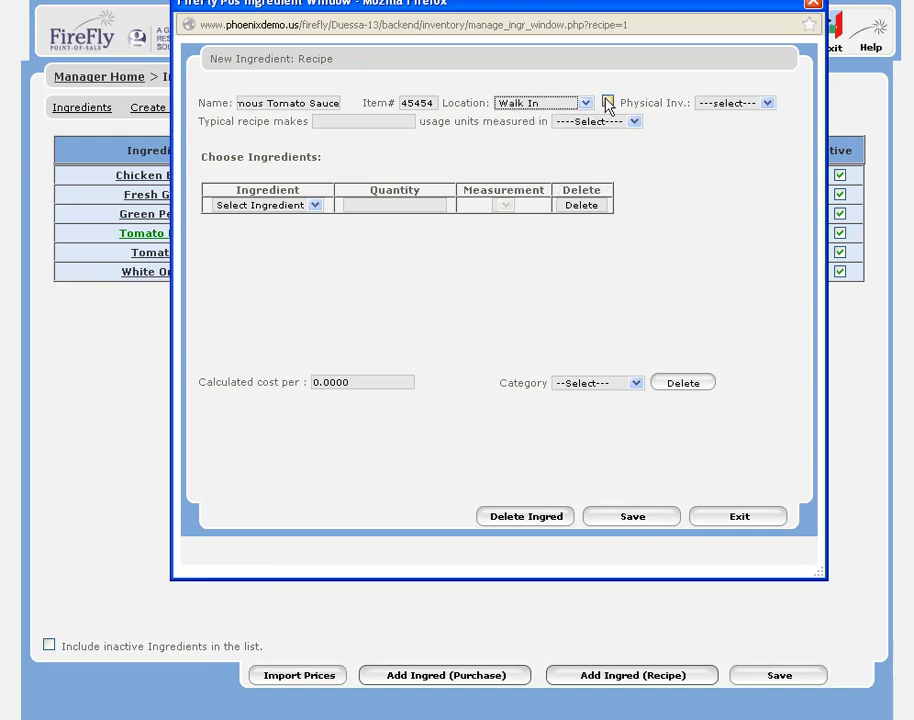
{"action": "left_click", "coordinate": [607, 101]}
{"action": "left_click", "coordinate": [545, 172]}
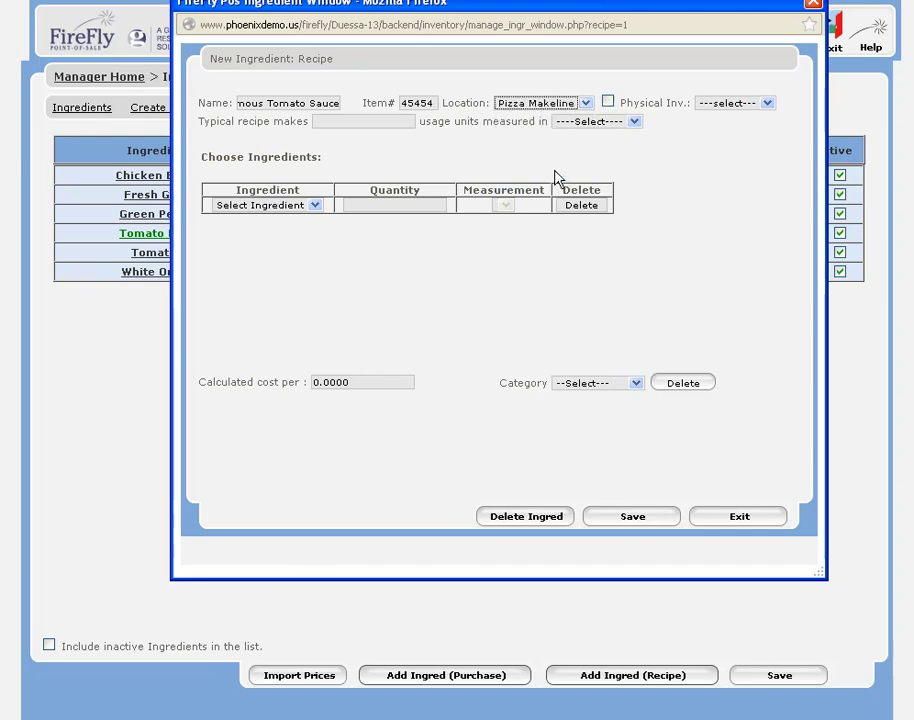
{"action": "left_click", "coordinate": [607, 101]}
{"action": "left_click", "coordinate": [768, 104]}
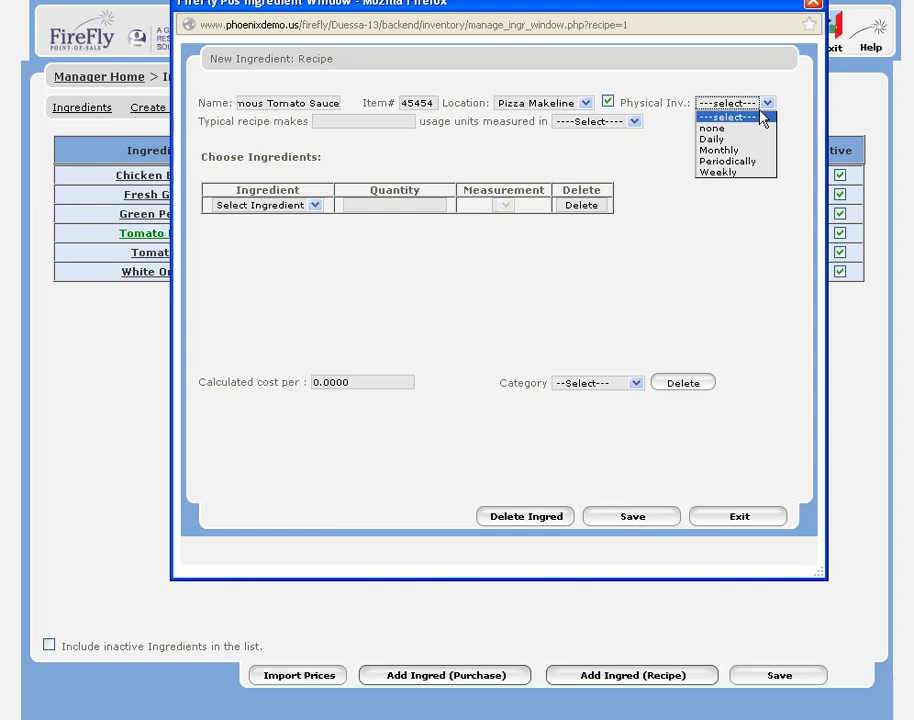
{"action": "left_click", "coordinate": [745, 173]}
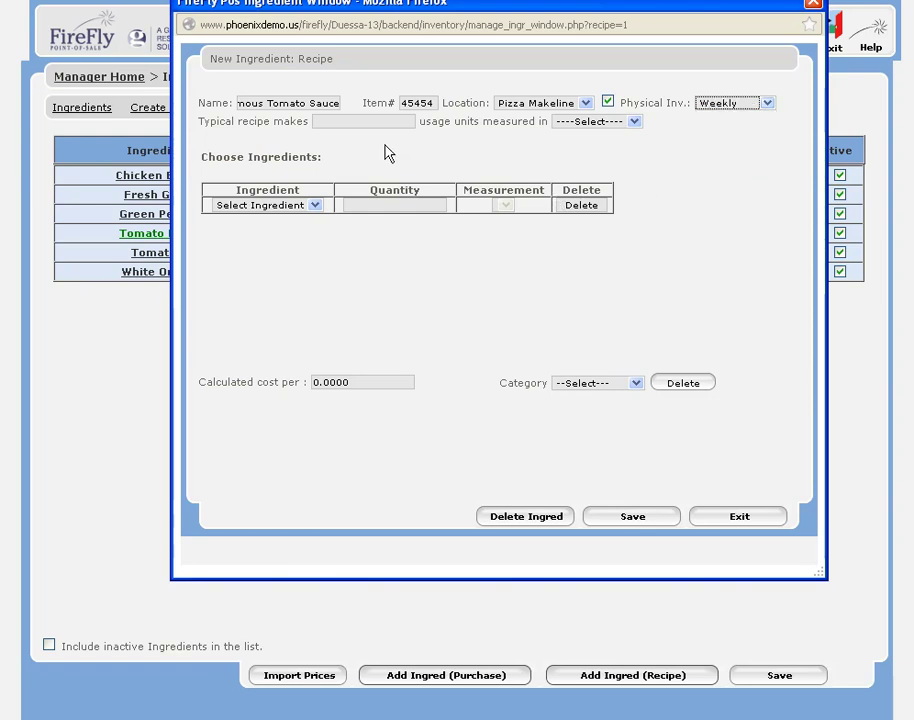
{"action": "left_click", "coordinate": [340, 120]}
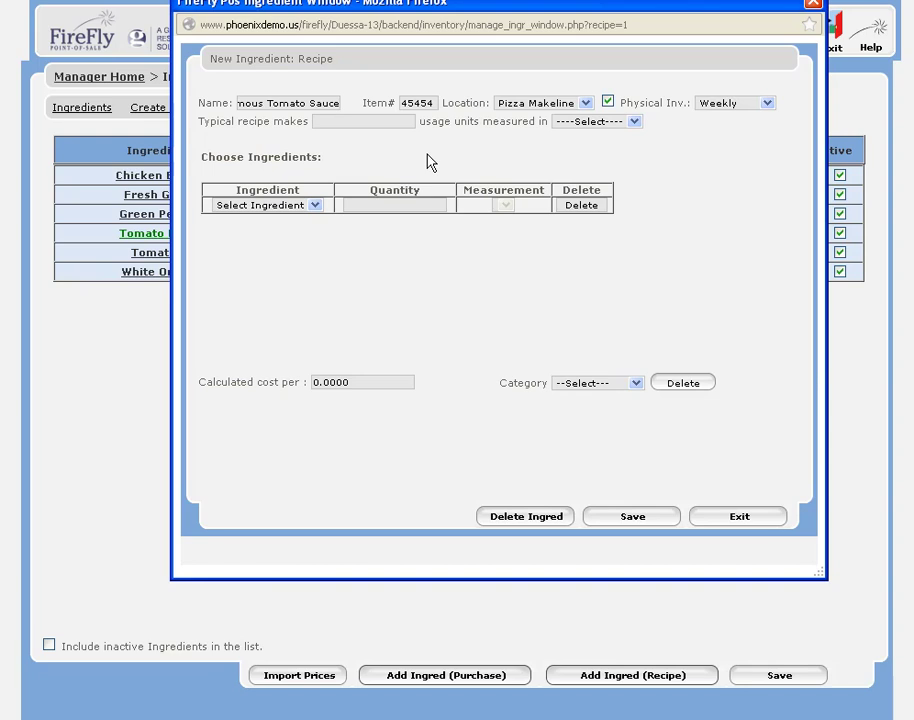
Set the recipe yield to 192 usage units in ounces, replacing an initial 3 gallons
{"action": "type", "text": "3"}
{"action": "left_click", "coordinate": [630, 121]}
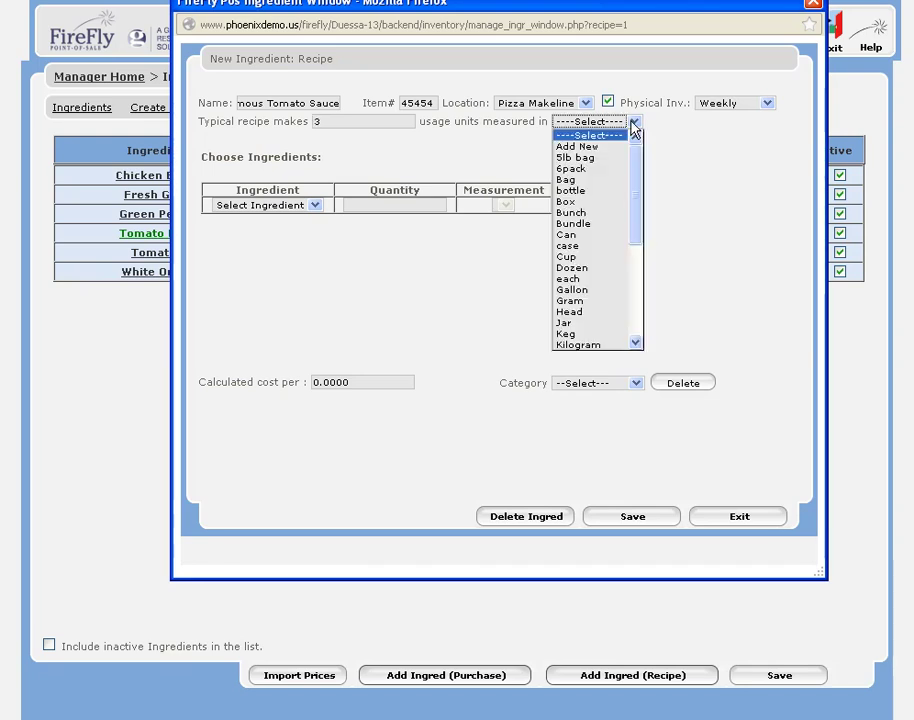
{"action": "left_click", "coordinate": [610, 290]}
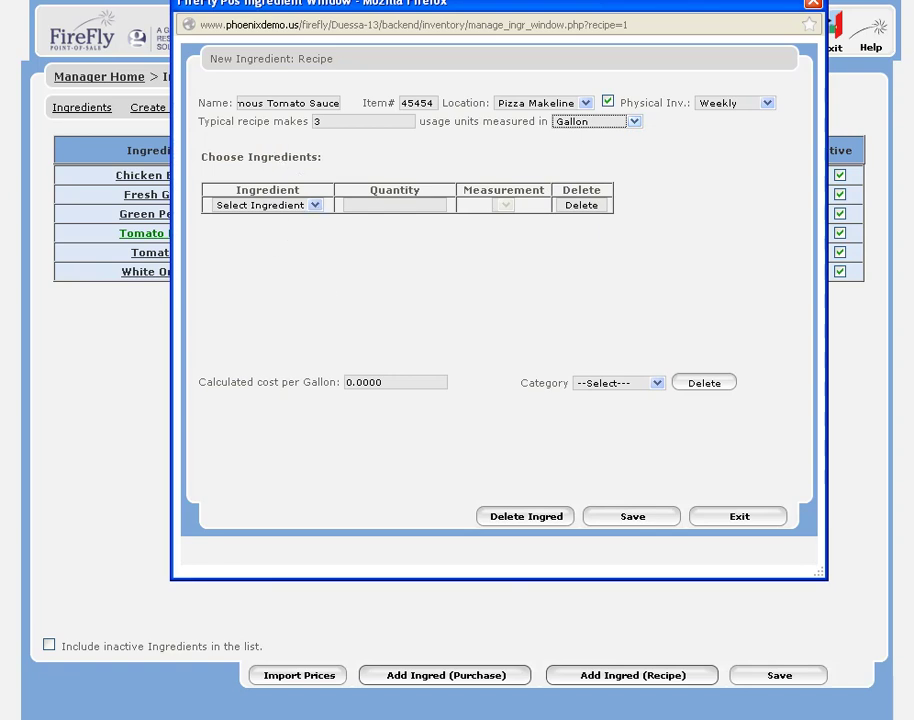
{"action": "left_click", "coordinate": [533, 283]}
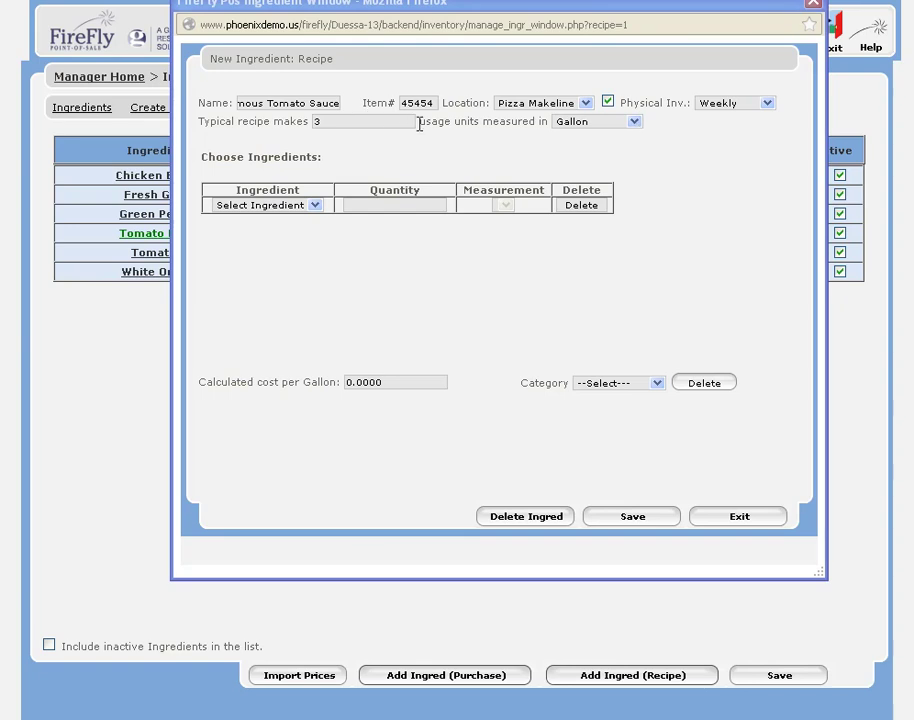
{"action": "left_click_drag", "start_coordinate": [420, 121], "coordinate": [479, 122]}
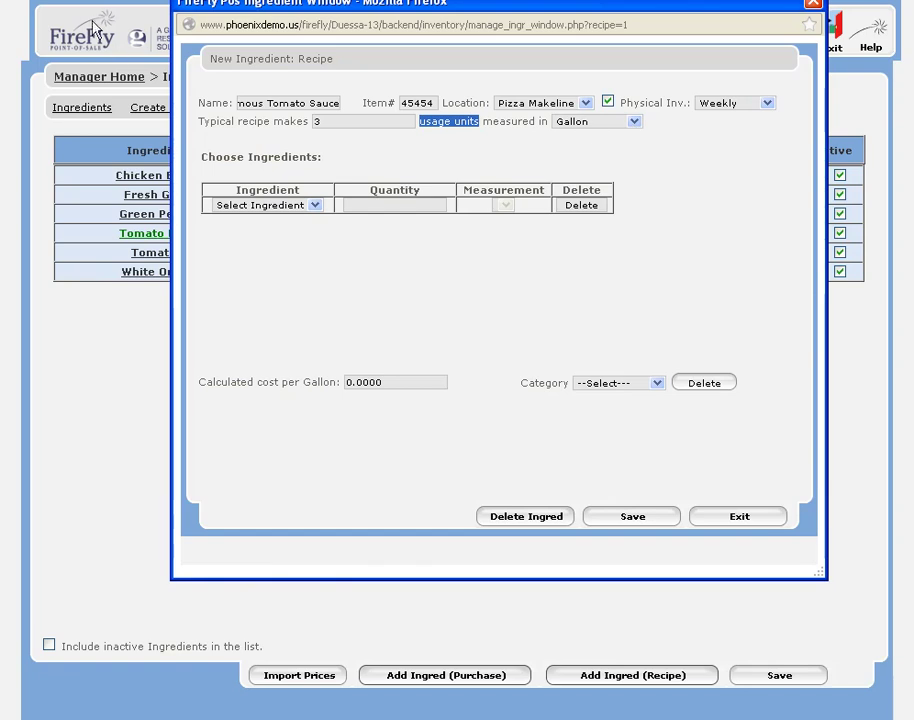
{"action": "double_click", "coordinate": [316, 121]}
{"action": "type", "text": "1"}
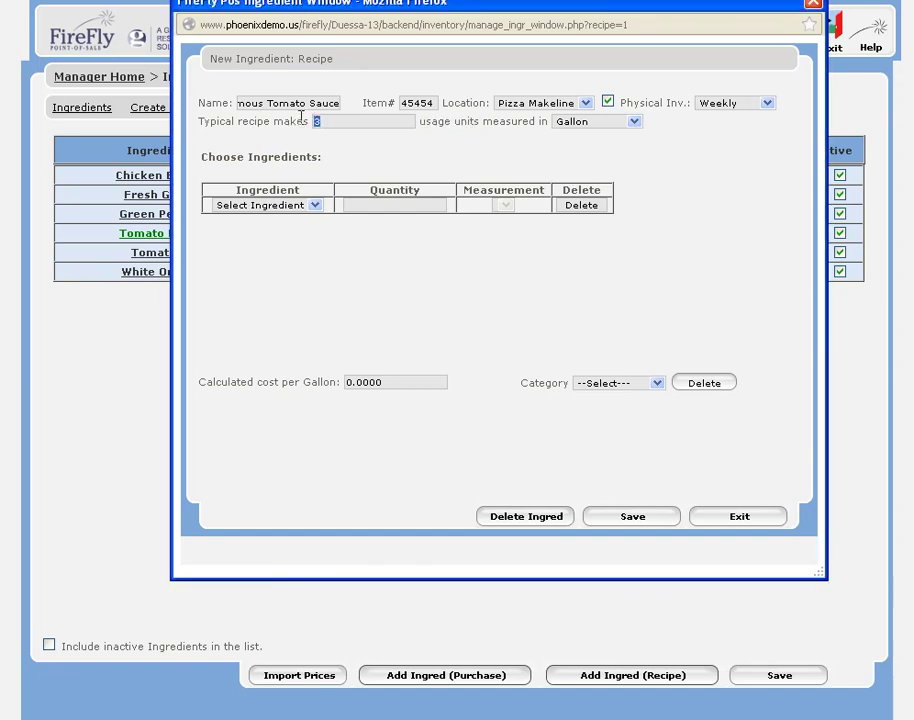
{"action": "type", "text": "92"}
{"action": "left_click", "coordinate": [634, 121]}
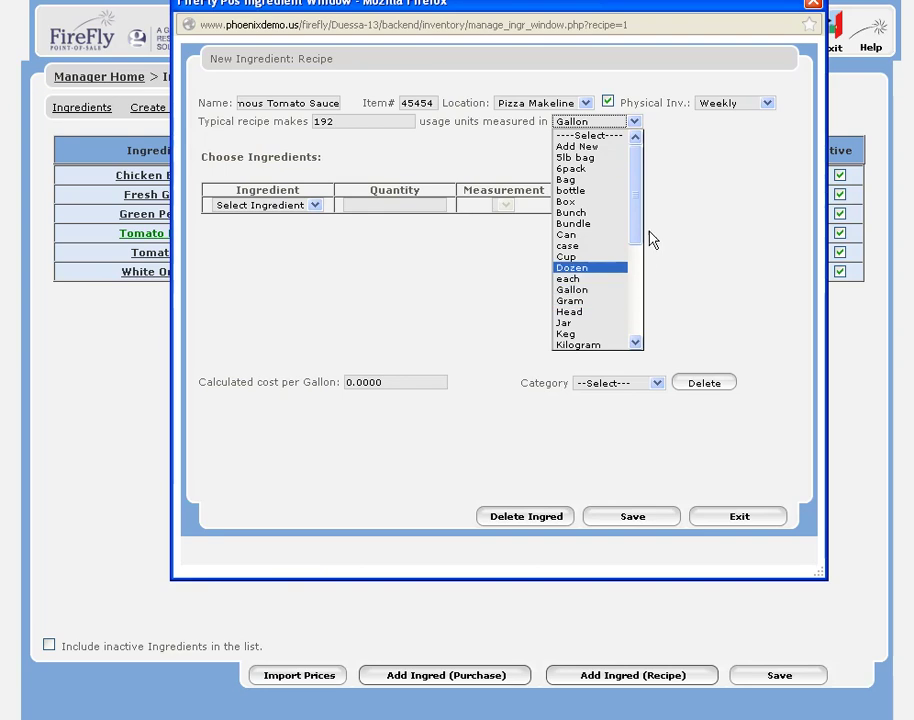
{"action": "left_click_drag", "start_coordinate": [640, 232], "coordinate": [622, 268]}
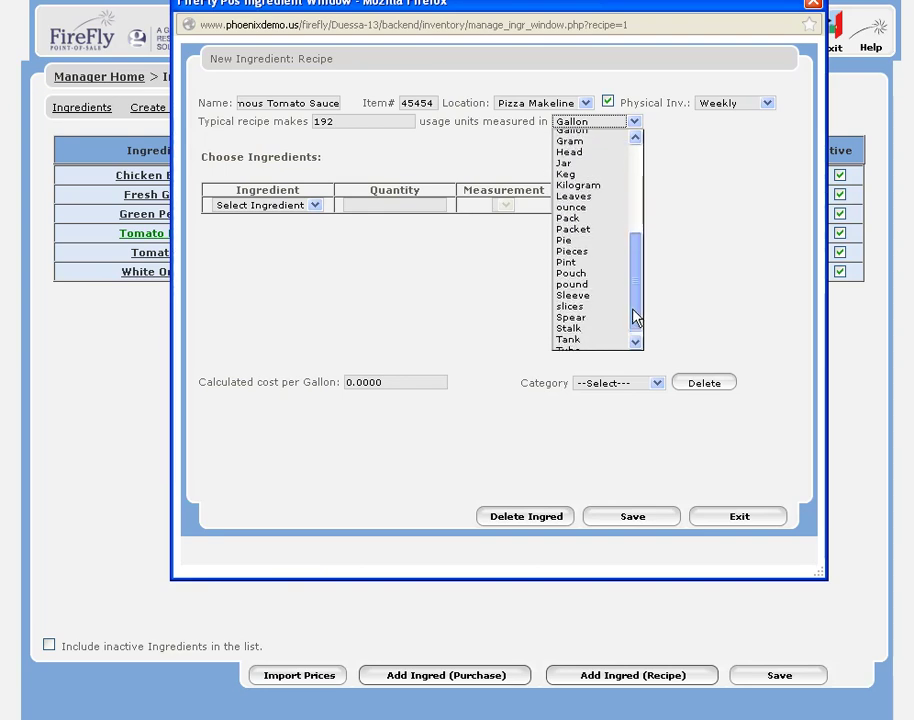
{"action": "left_click", "coordinate": [615, 241]}
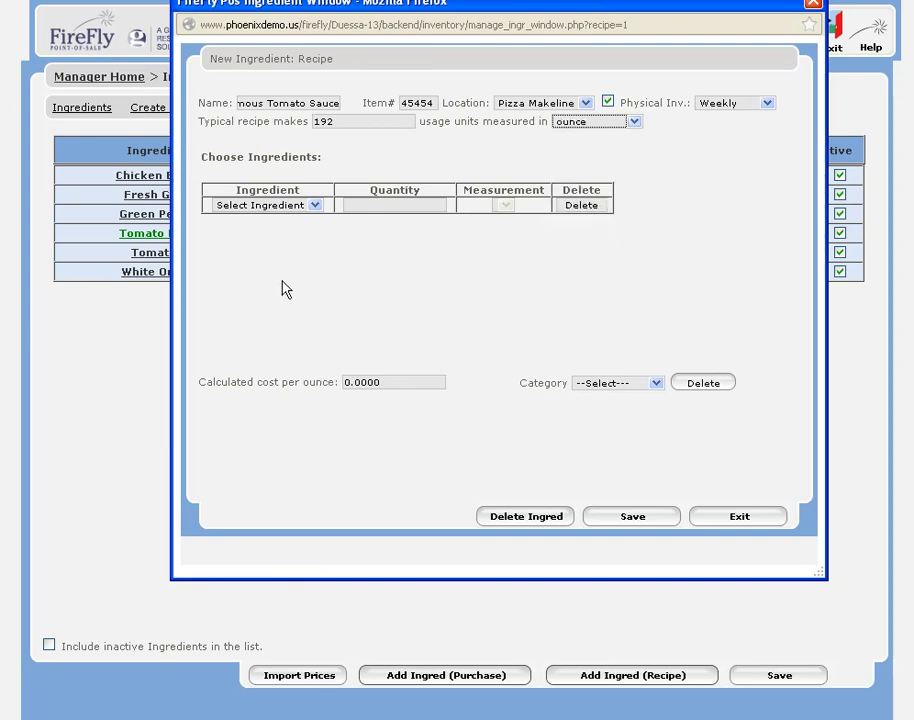
Add 100 oz Tomatoes and 50 oz White Onions to the recipe
{"action": "left_click", "coordinate": [314, 206]}
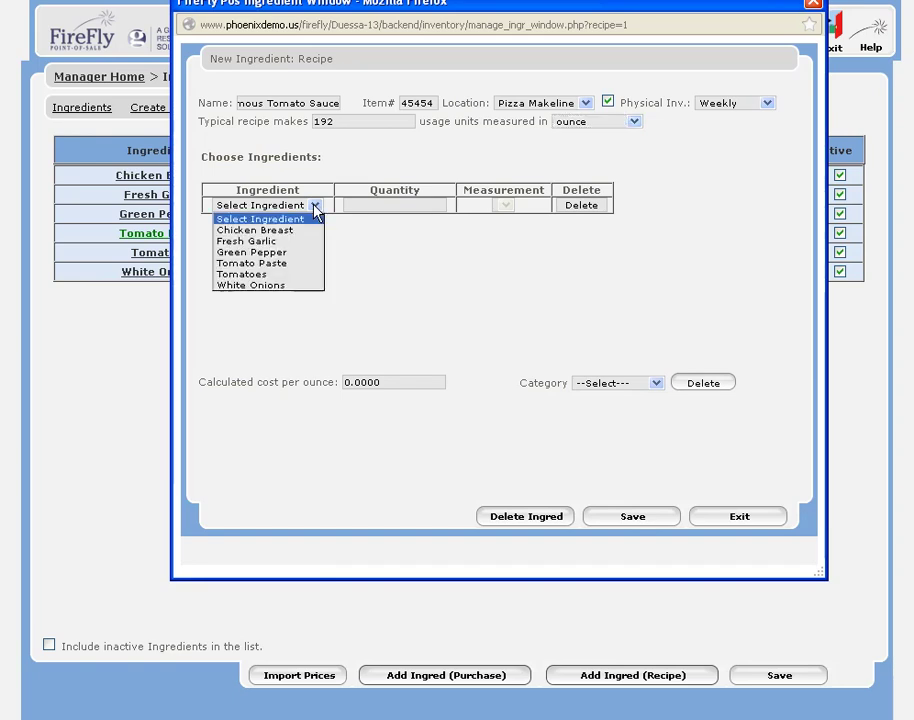
{"action": "left_click", "coordinate": [298, 274]}
{"action": "left_click", "coordinate": [522, 205]}
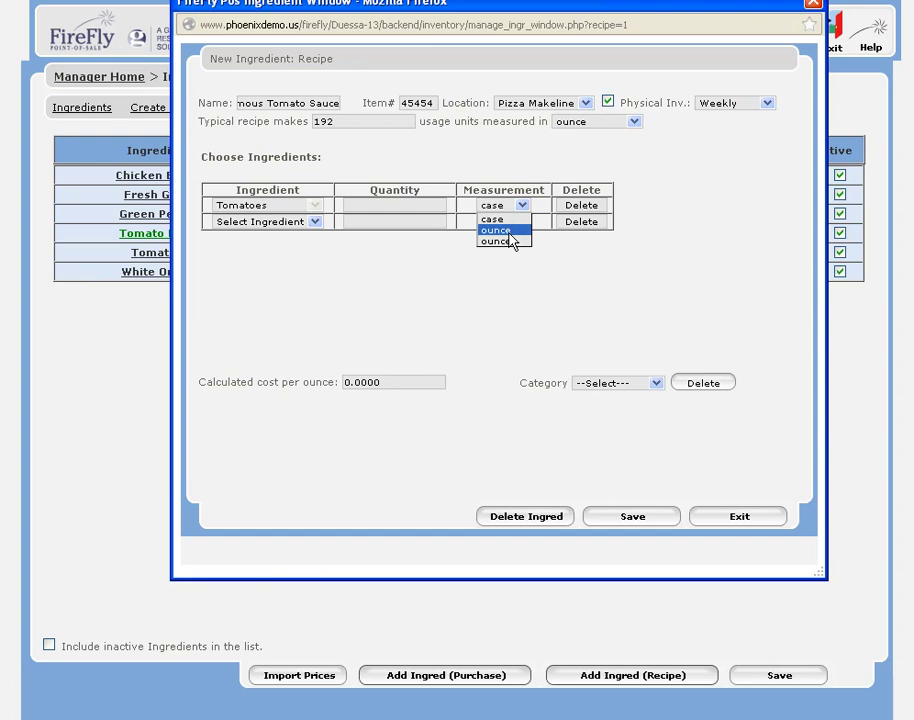
{"action": "left_click", "coordinate": [497, 235]}
{"action": "left_click", "coordinate": [417, 205]}
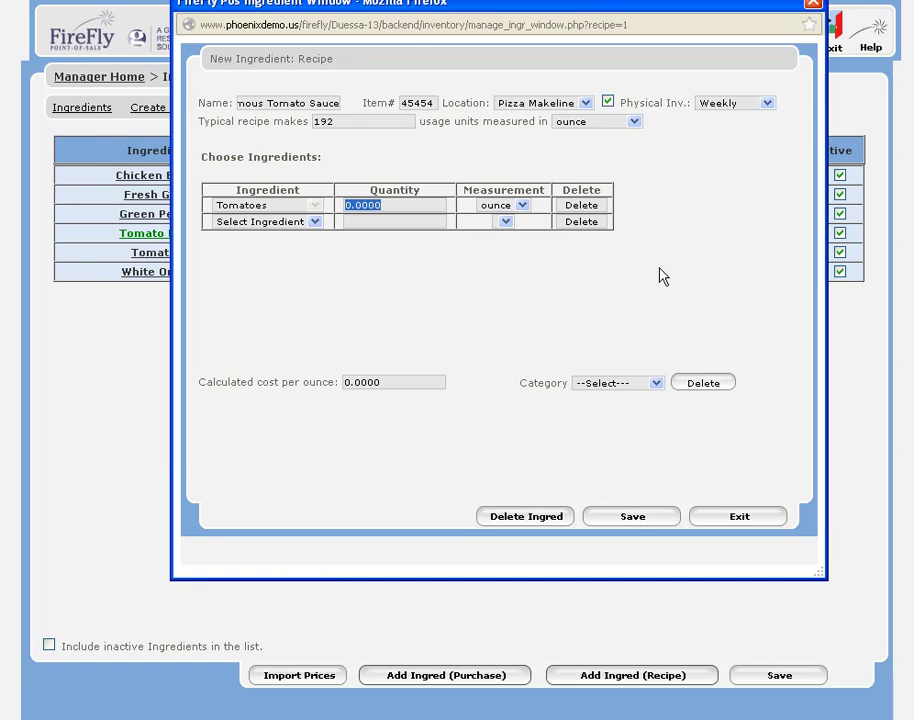
{"action": "type", "text": "100"}
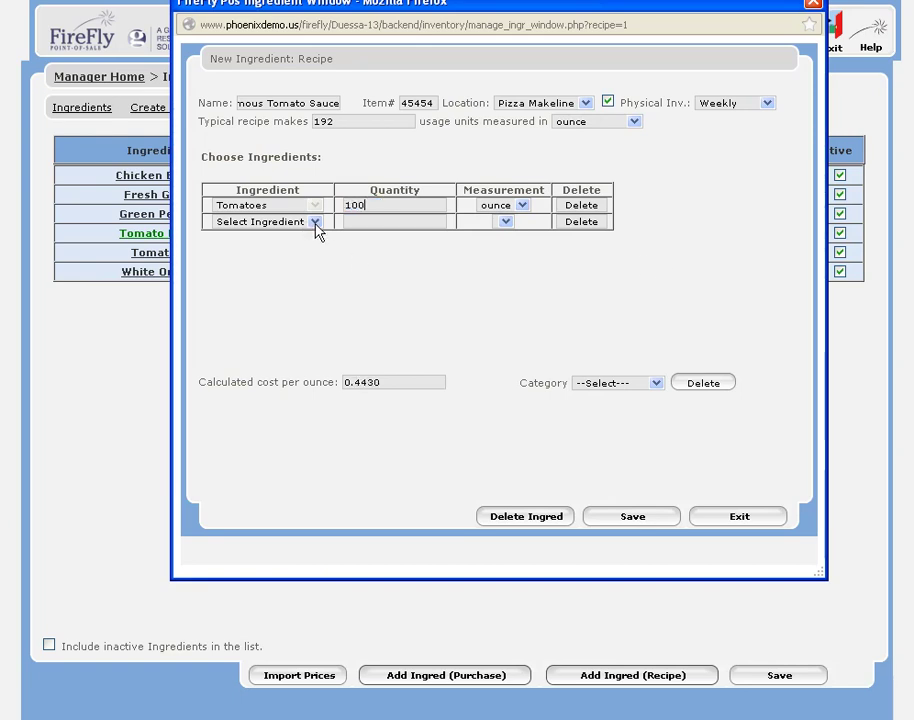
{"action": "left_click", "coordinate": [314, 222]}
{"action": "left_click", "coordinate": [295, 280]}
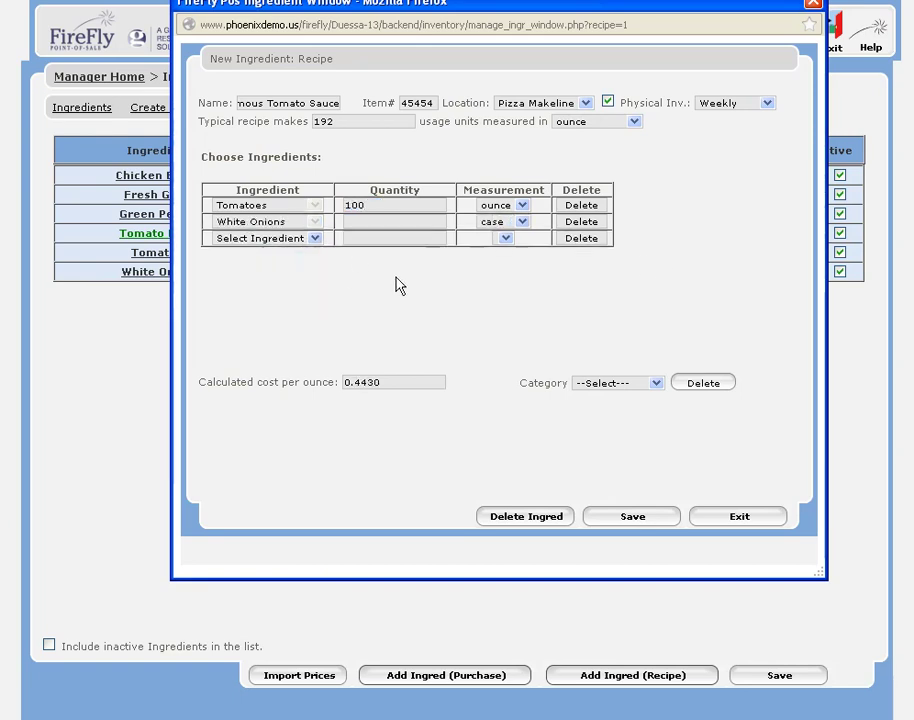
{"action": "left_click", "coordinate": [522, 222]}
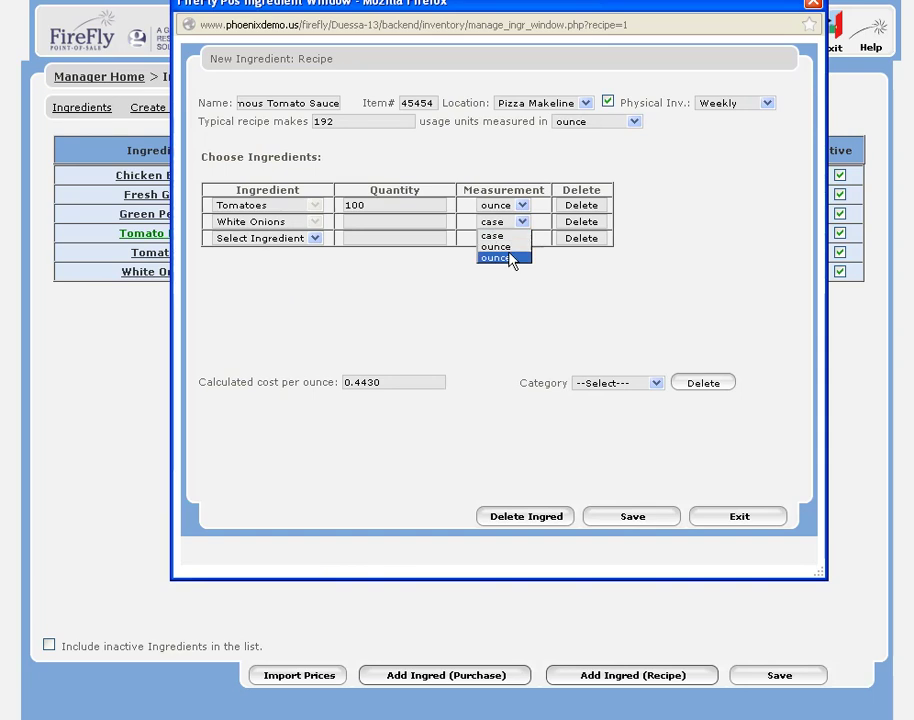
{"action": "left_click", "coordinate": [505, 257]}
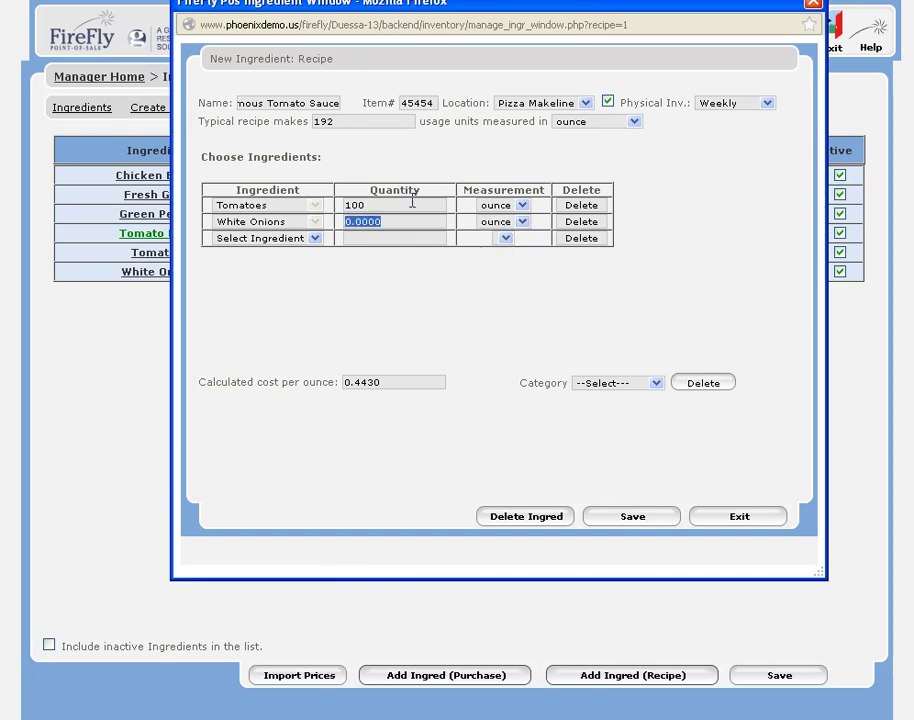
{"action": "type", "text": "50"}
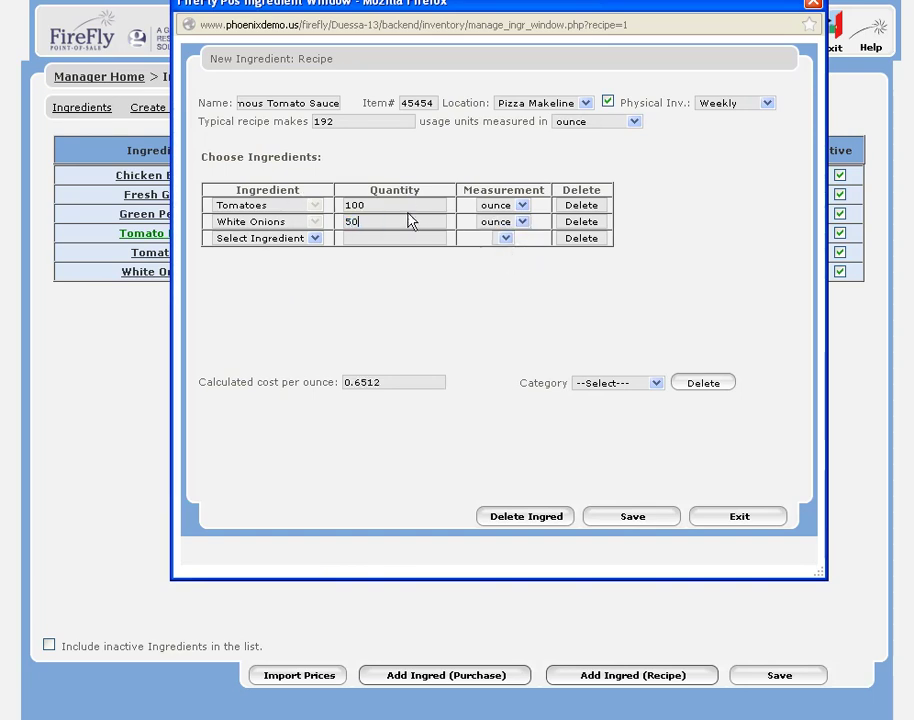
Add 25 oz Tomato Paste and 10 oz Fresh Garlic to the recipe
{"action": "left_click", "coordinate": [313, 239]}
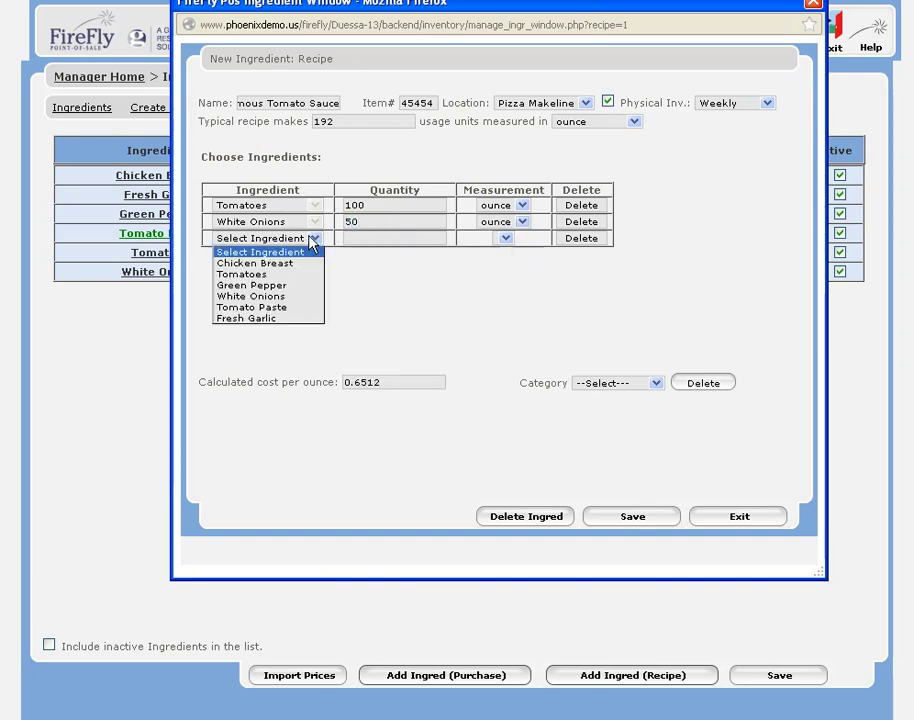
{"action": "left_click", "coordinate": [298, 307]}
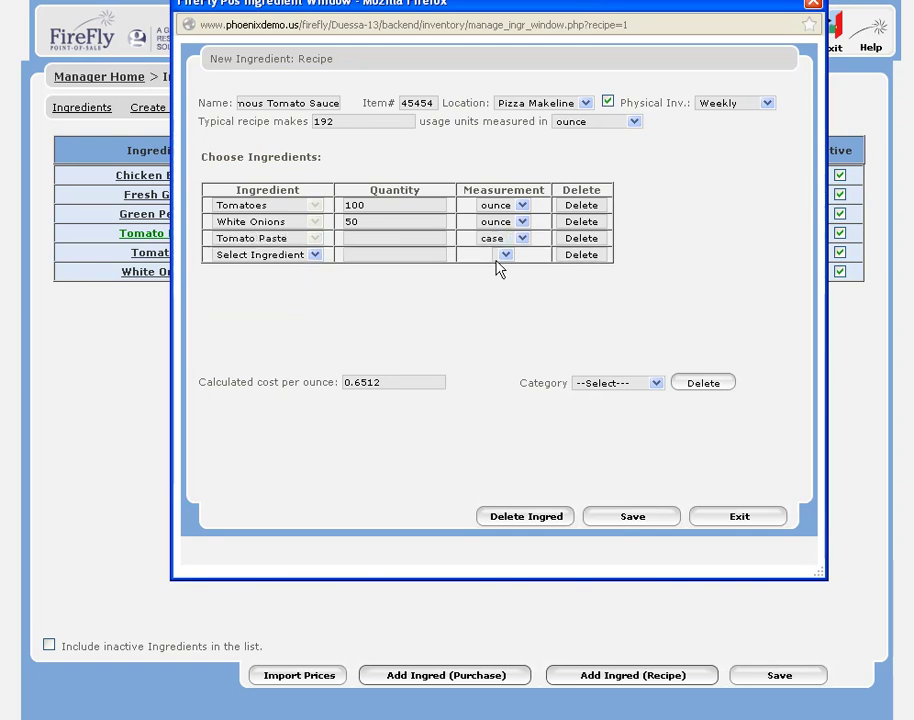
{"action": "left_click", "coordinate": [521, 238]}
{"action": "left_click", "coordinate": [496, 274]}
{"action": "left_click", "coordinate": [414, 240]}
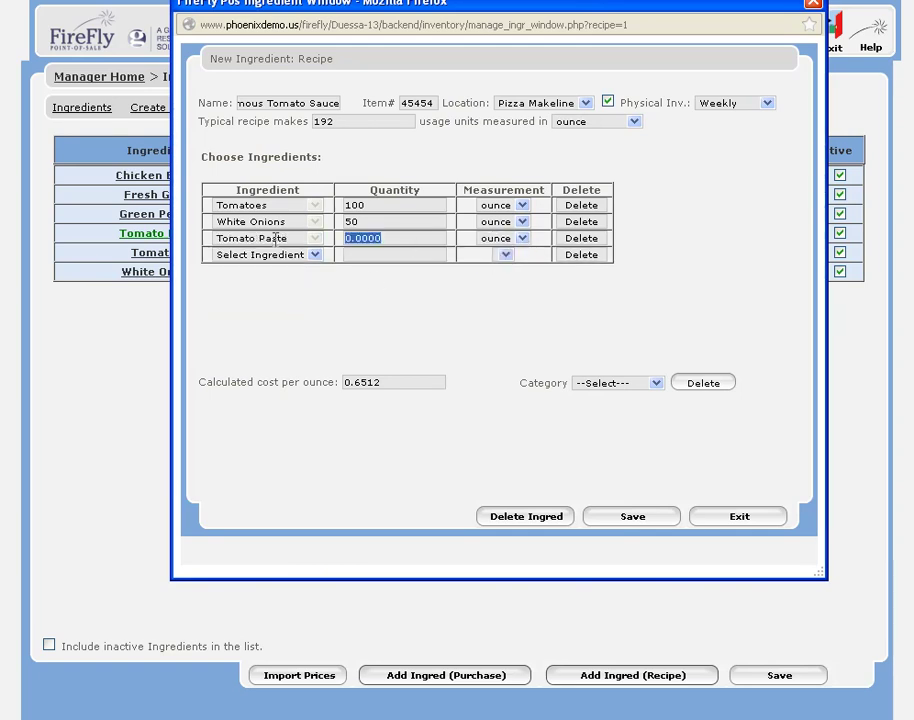
{"action": "type", "text": "25"}
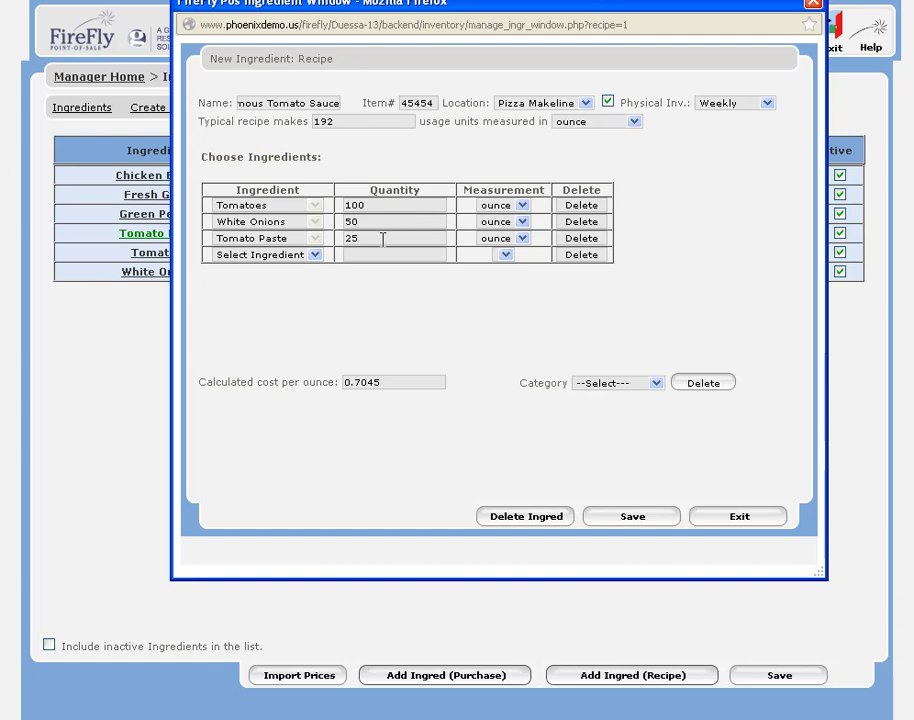
{"action": "left_click", "coordinate": [314, 256]}
{"action": "left_click", "coordinate": [280, 335]}
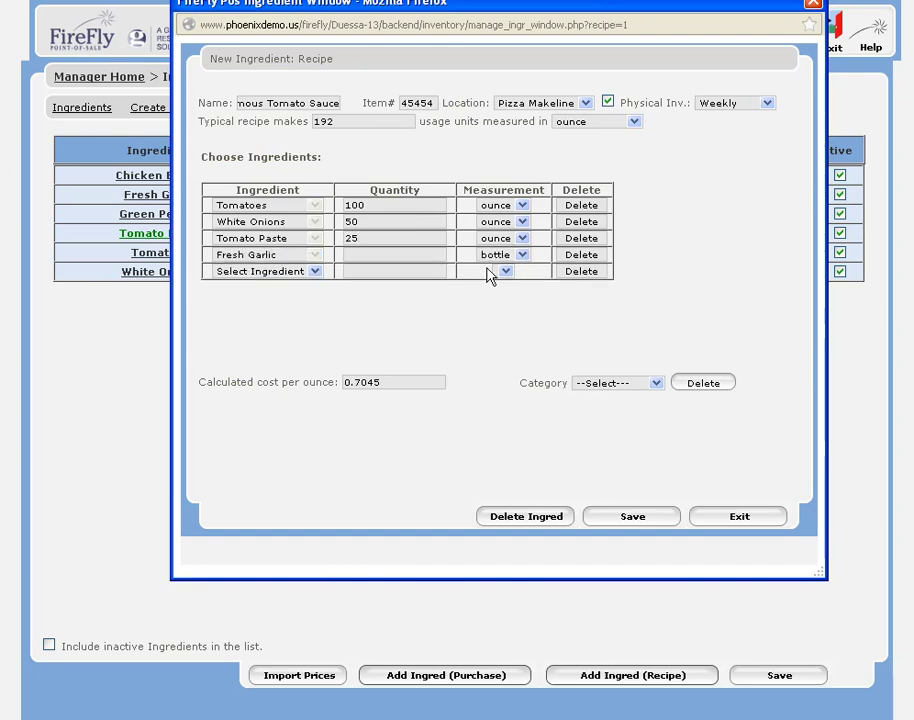
{"action": "left_click", "coordinate": [521, 255]}
{"action": "left_click", "coordinate": [515, 283]}
{"action": "left_click", "coordinate": [412, 256]}
{"action": "type", "text": "10"}
{"action": "left_click", "coordinate": [380, 272]}
Categorise the recipe as Food and save it
{"action": "left_click", "coordinate": [656, 385]}
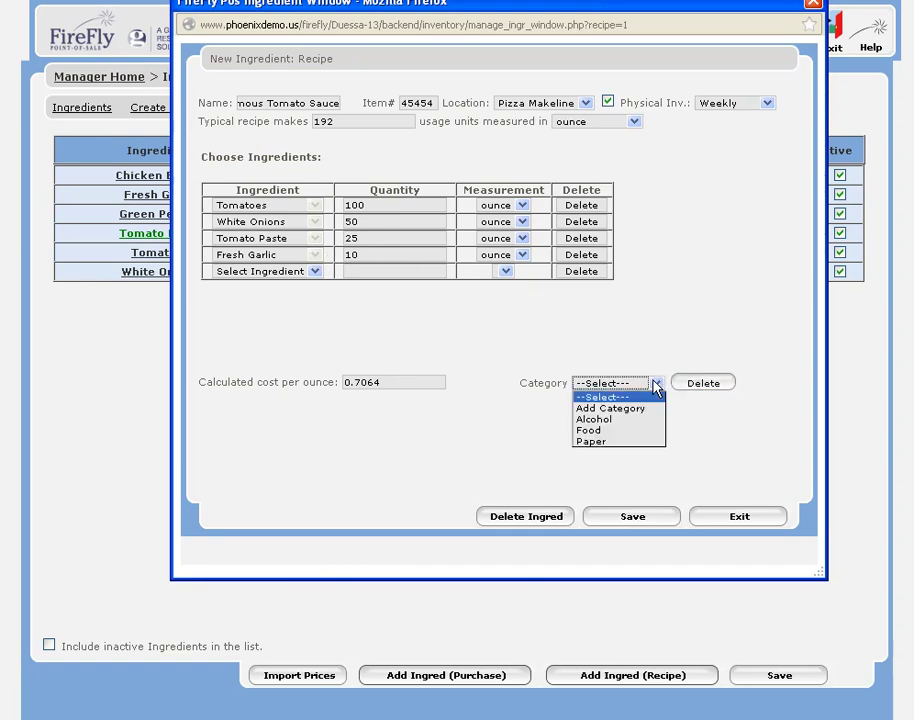
{"action": "left_click", "coordinate": [637, 431]}
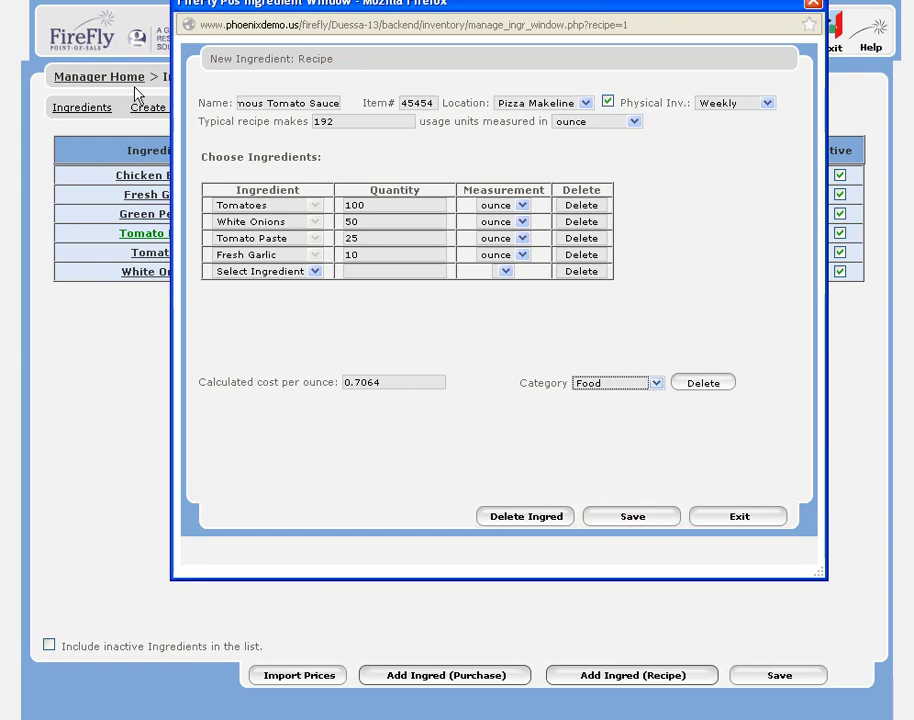
{"action": "left_click", "coordinate": [655, 525]}
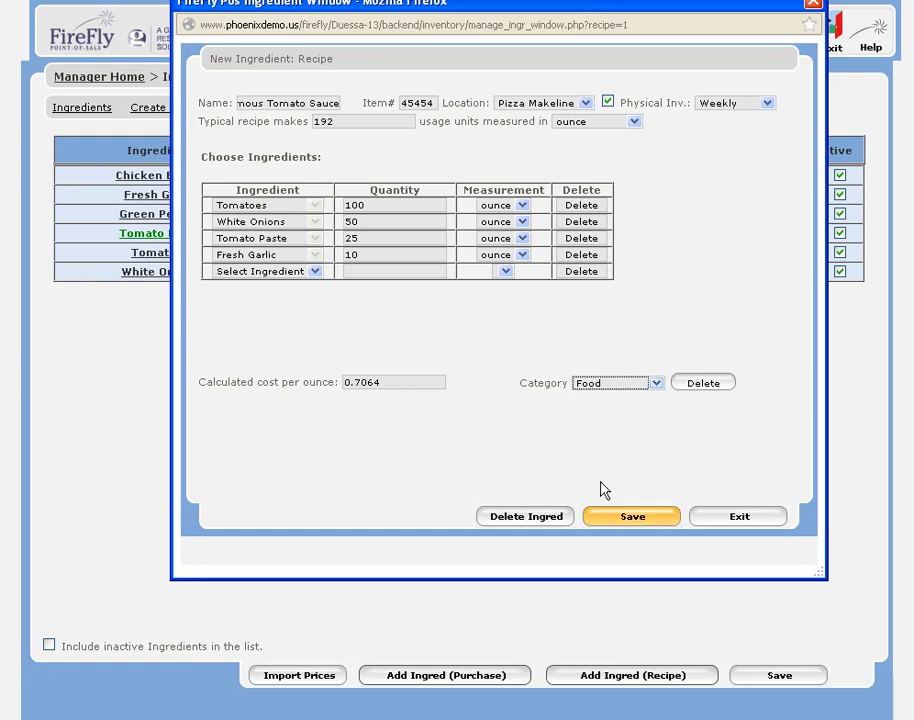